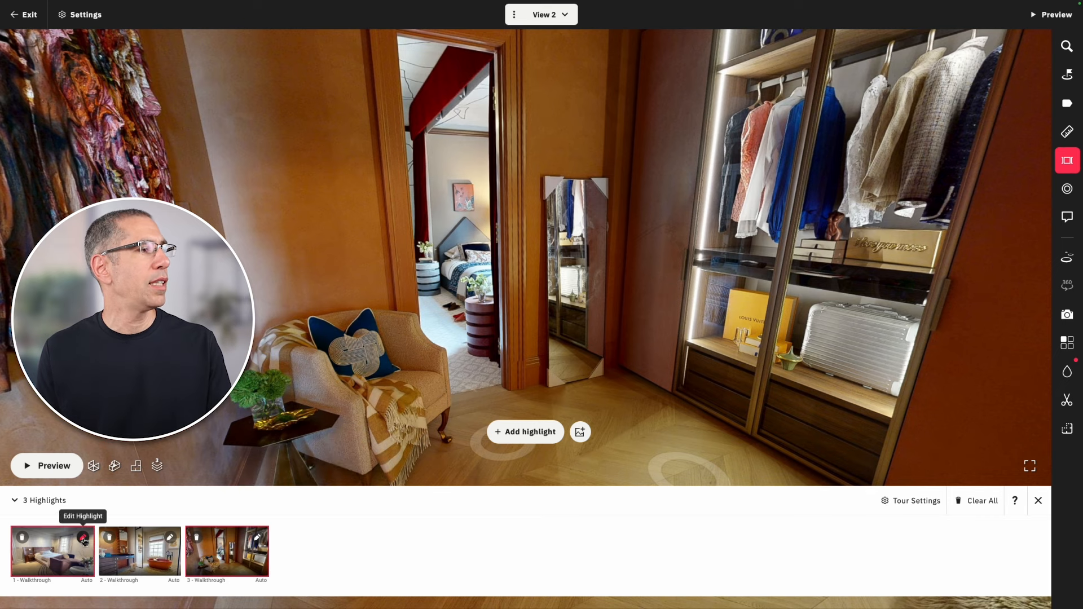
Step: Title the first highlight "Bedroom" and set its panning to Left
click(83, 541)
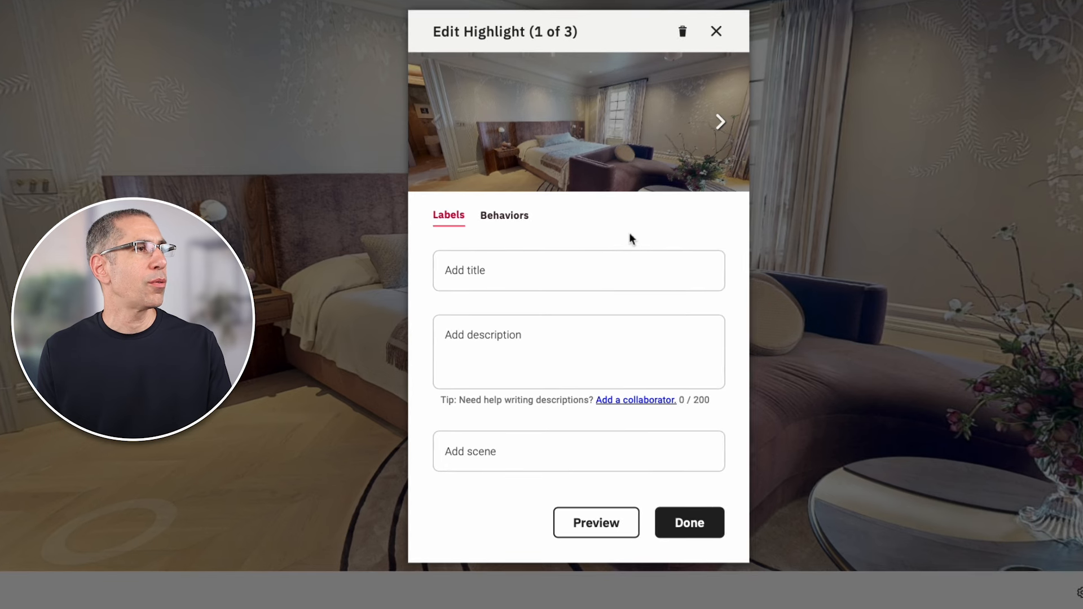
click(595, 280)
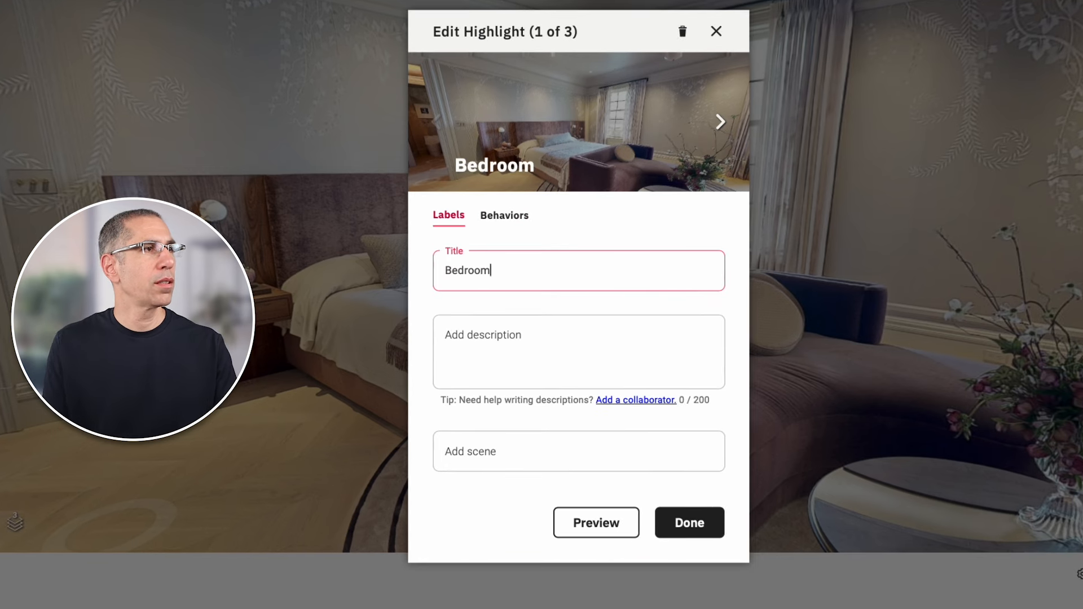
click(504, 215)
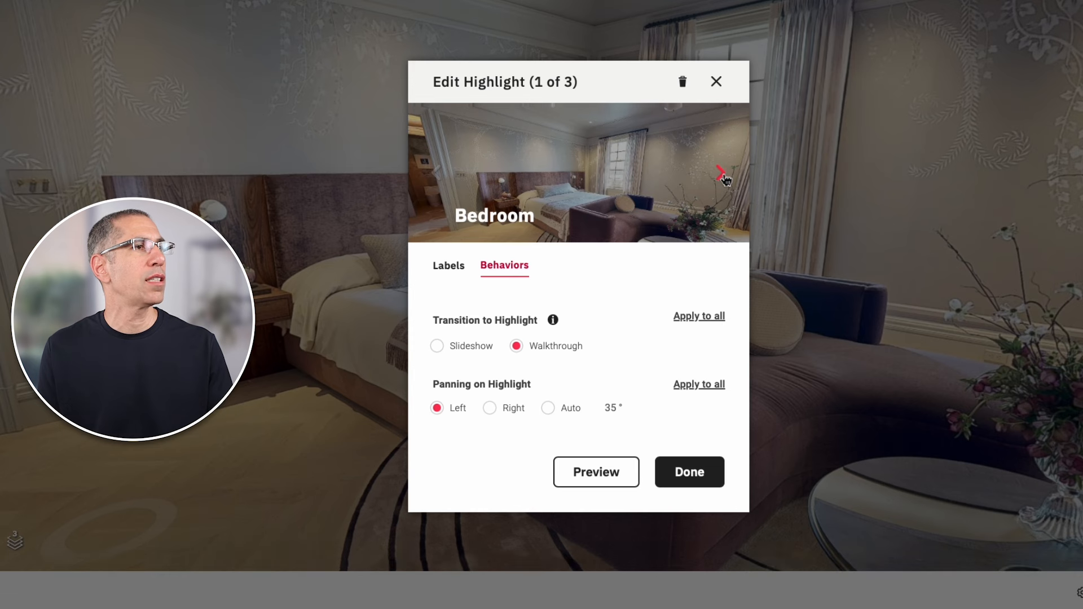
Step: Set the panning of the second and third highlights to Right and save the highlight changes
click(721, 174)
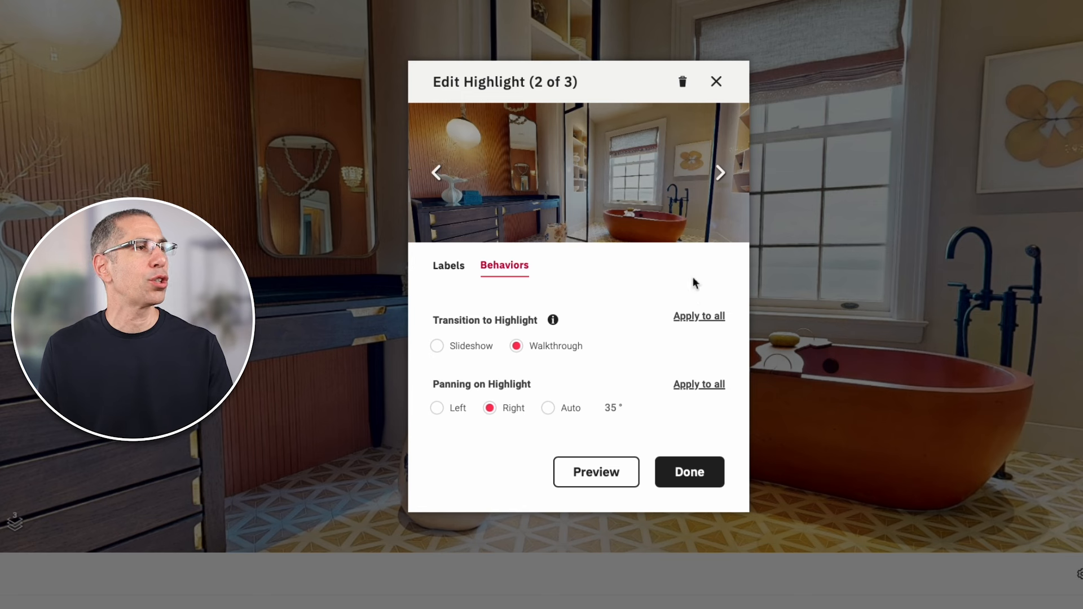
click(723, 176)
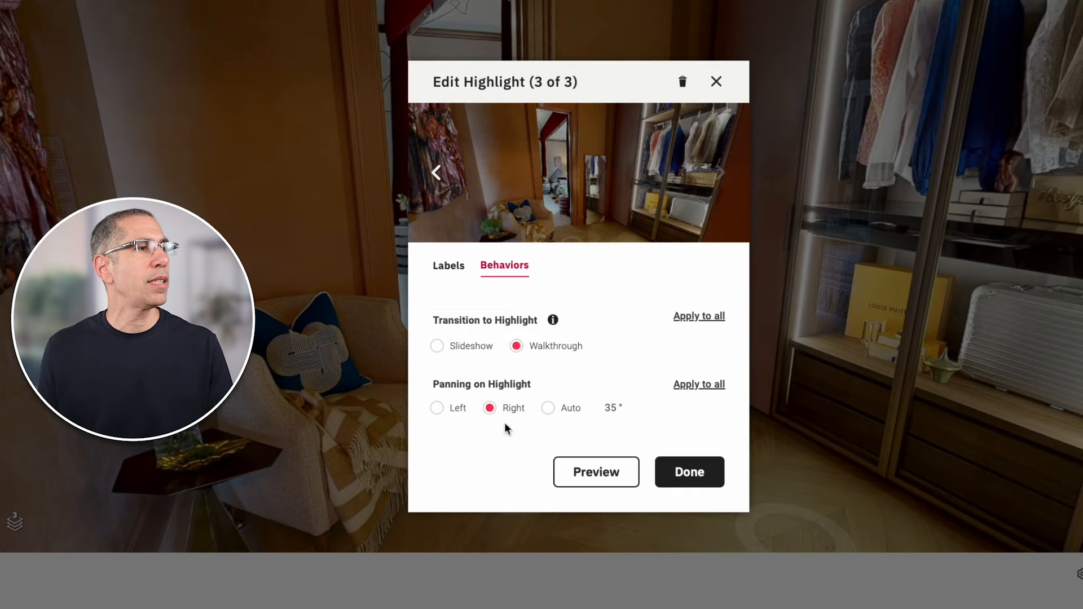
click(692, 473)
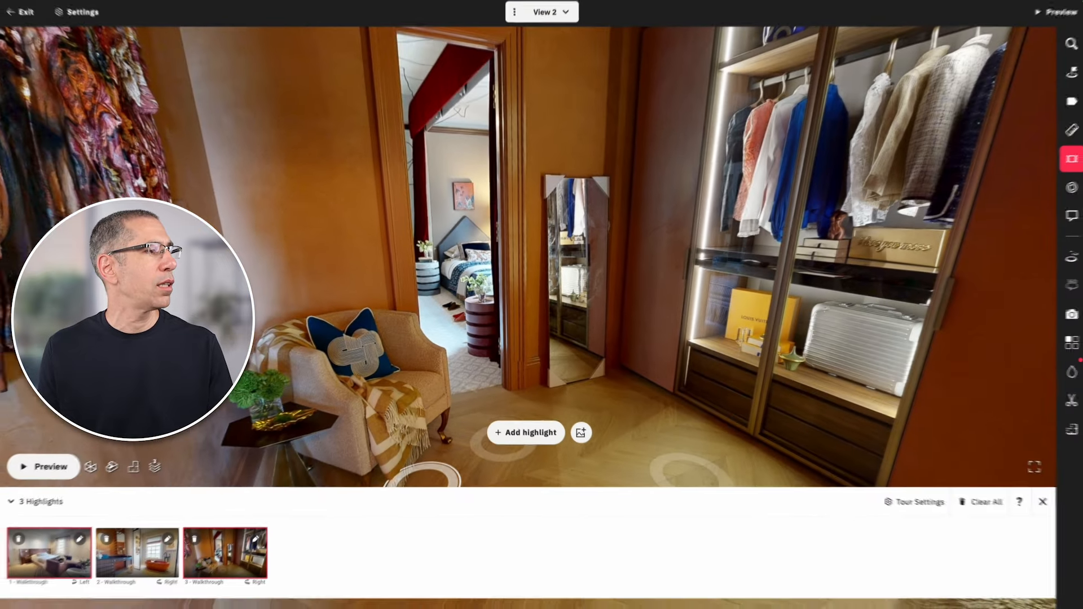
Step: Preview the guided tour starting from the bedroom highlight
click(62, 560)
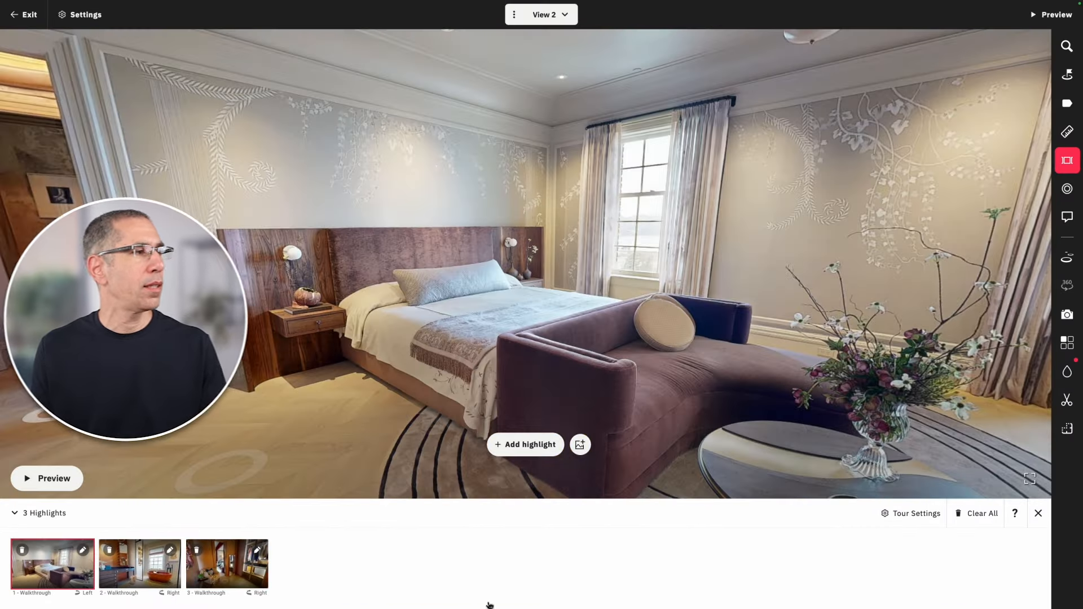
click(55, 479)
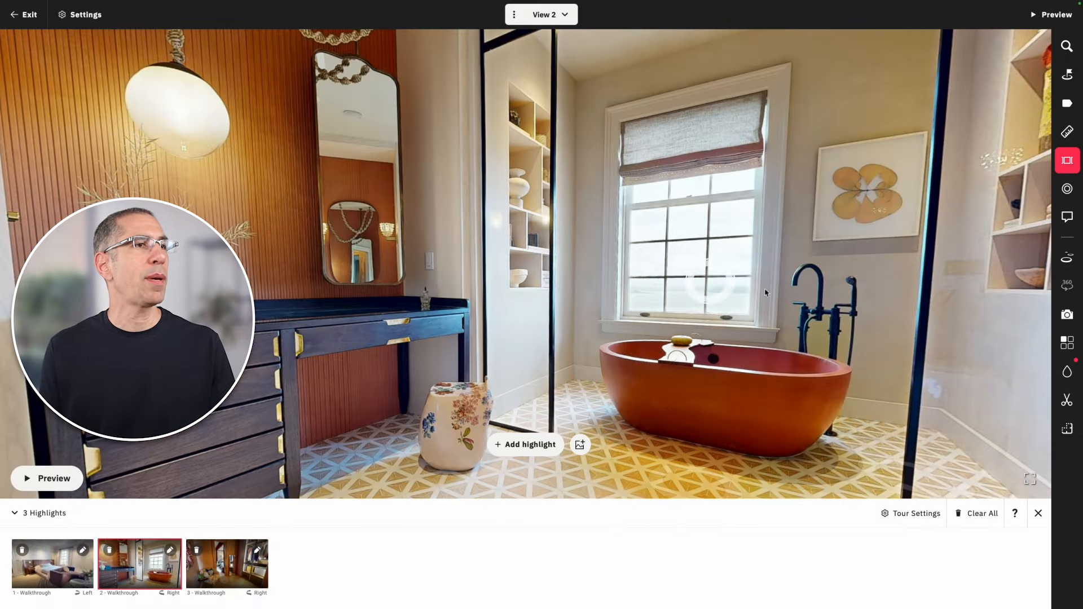
Step: Add a highlight in the hallway between the bathroom and closet highlights and open its behavior settings
drag(227, 310, 726, 307)
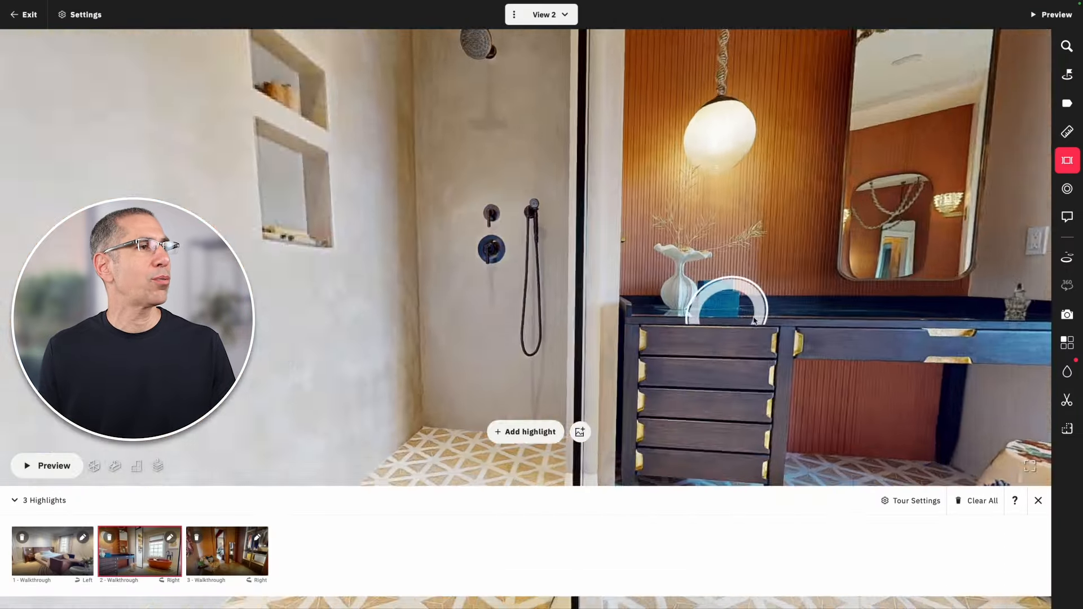
drag(321, 339, 757, 292)
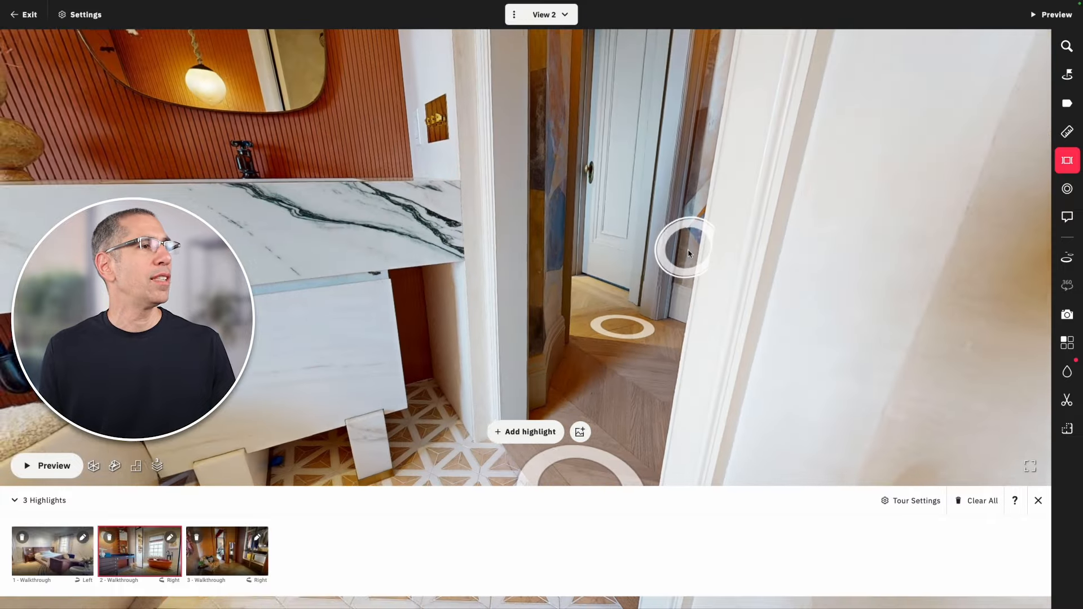
drag(429, 297, 733, 264)
drag(382, 254, 771, 167)
drag(599, 148, 309, 232)
drag(696, 280, 476, 188)
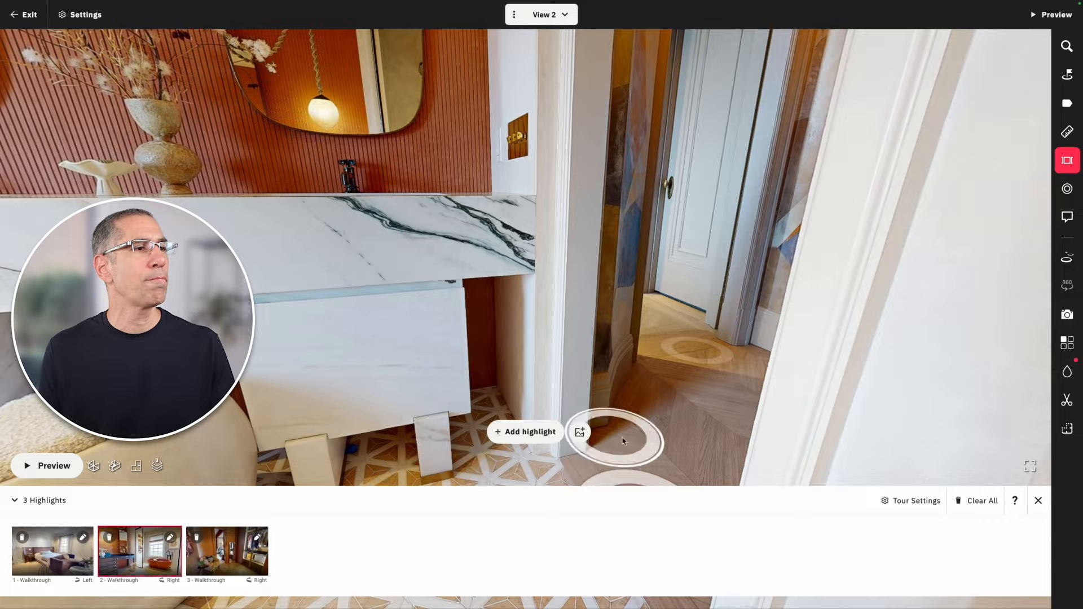
drag(658, 395, 614, 404)
click(614, 403)
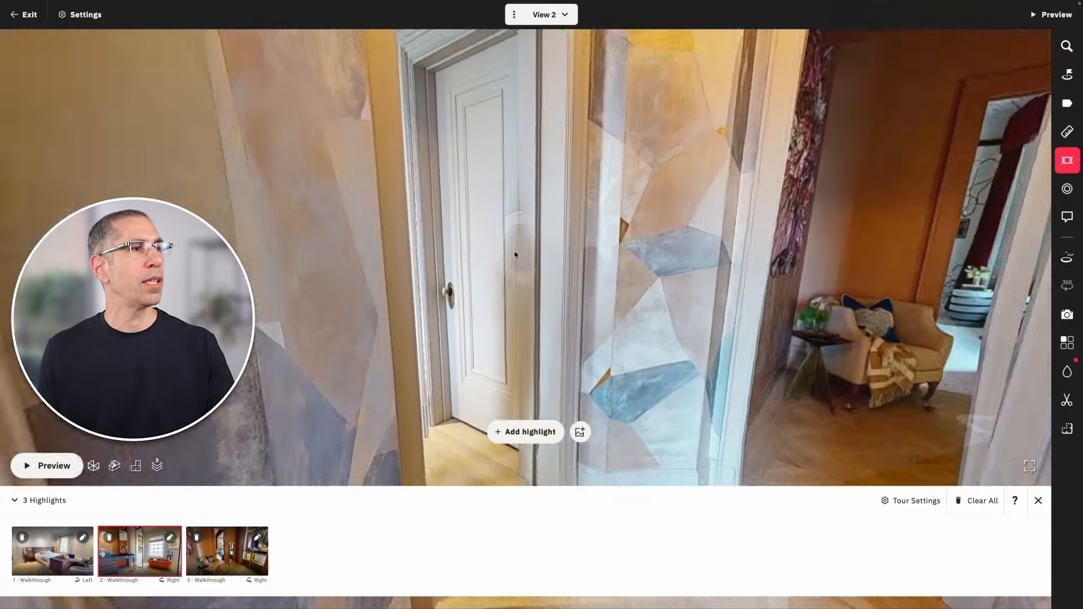
drag(515, 255, 432, 291)
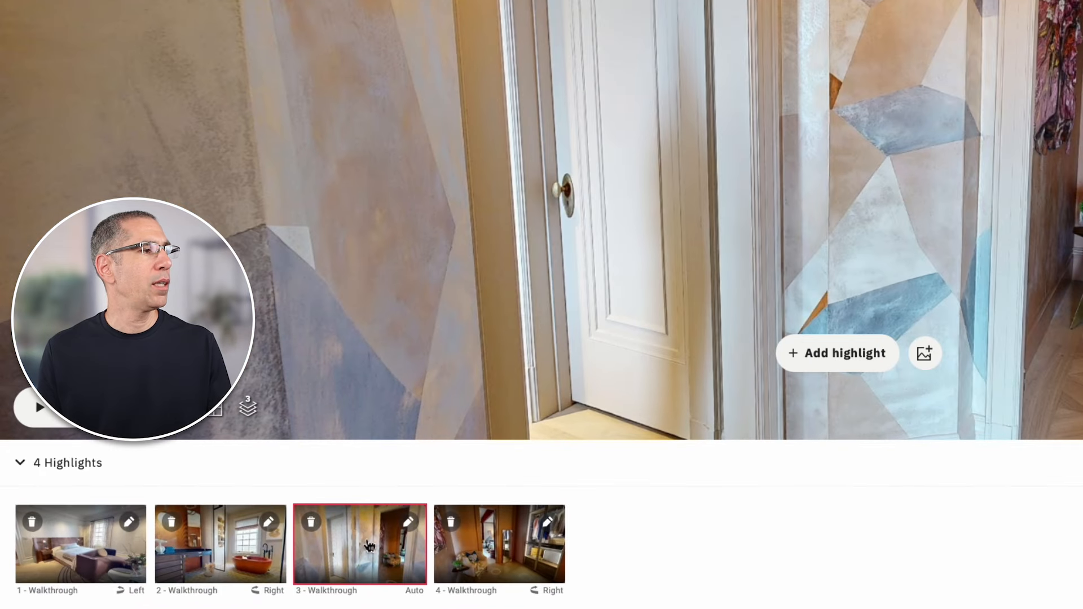
drag(319, 555, 402, 550)
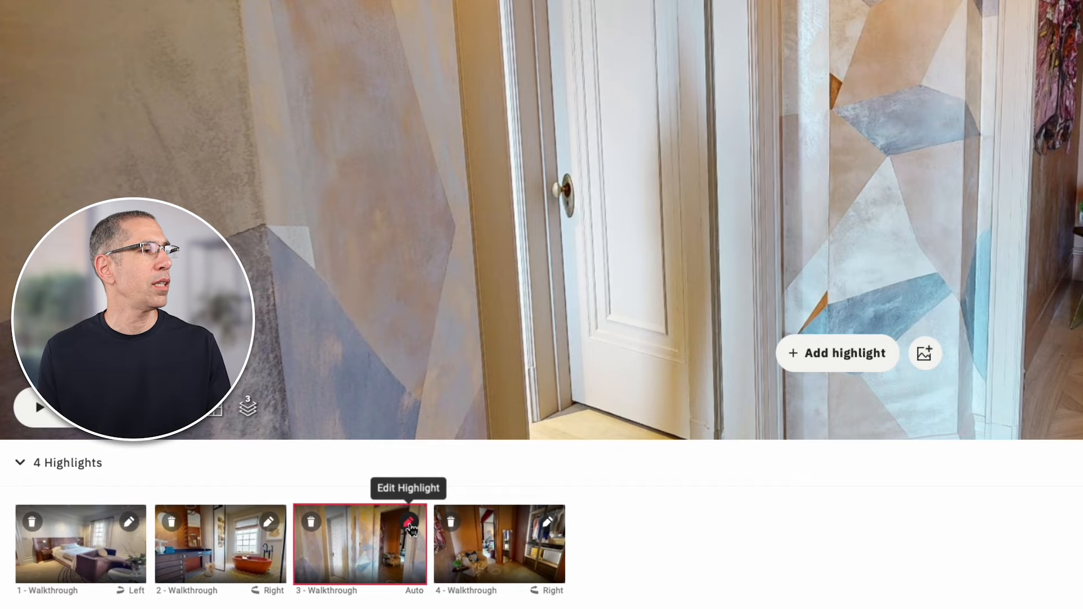
click(410, 526)
click(510, 262)
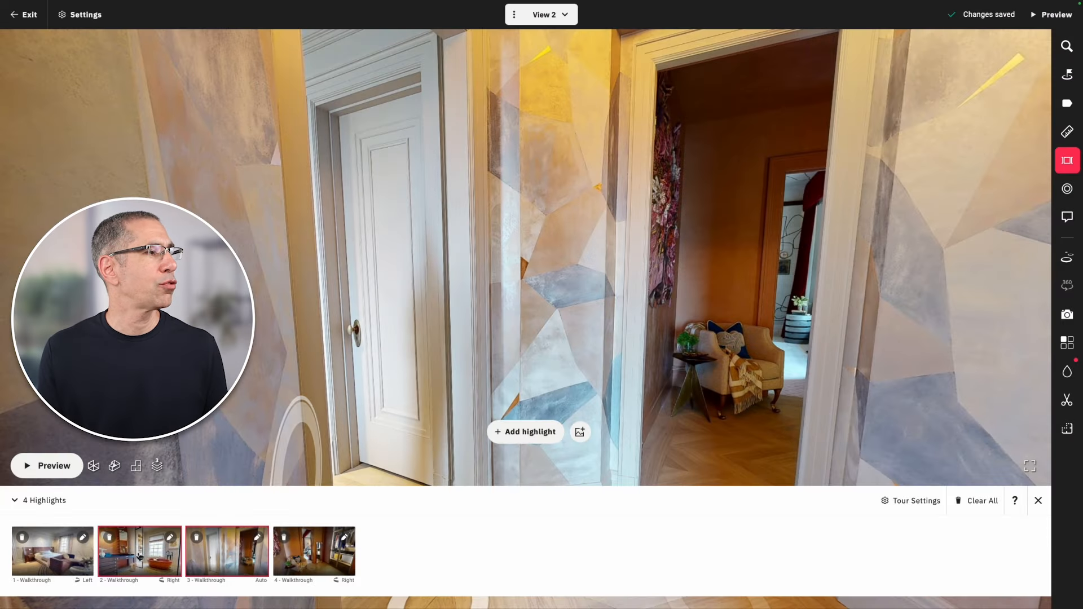
Step: Preview the tour from the bathroom highlight through the hallway to the closet, and return to the bathroom highlight
click(140, 557)
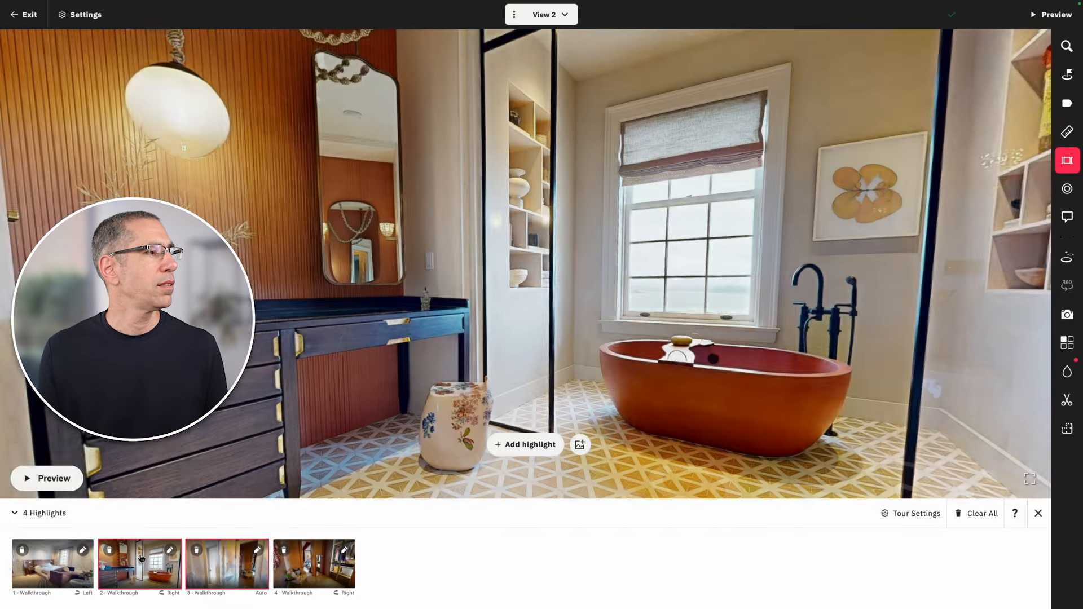
click(60, 484)
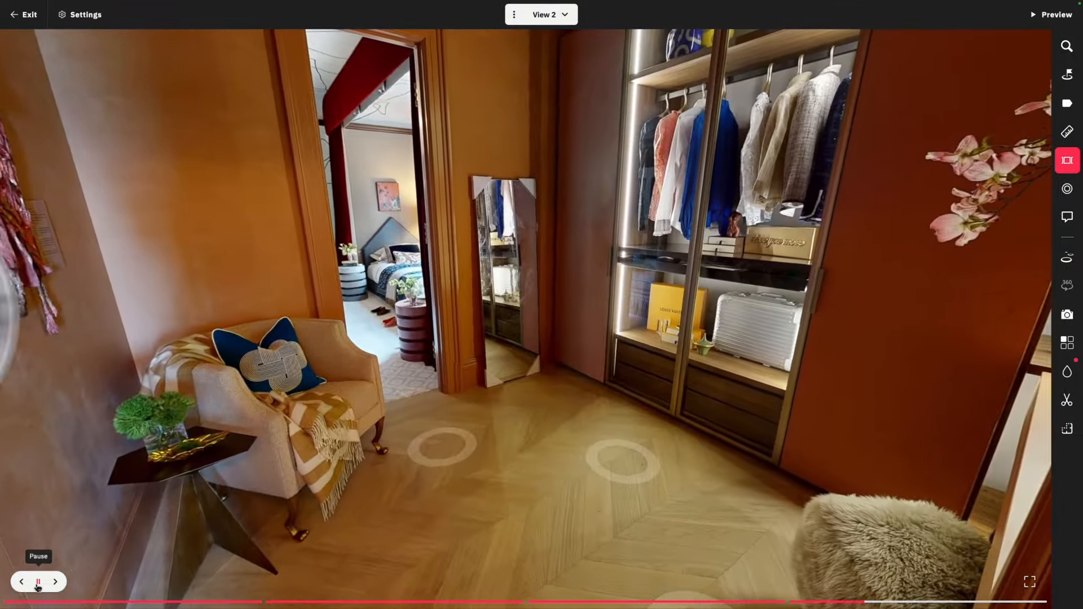
click(37, 582)
click(145, 582)
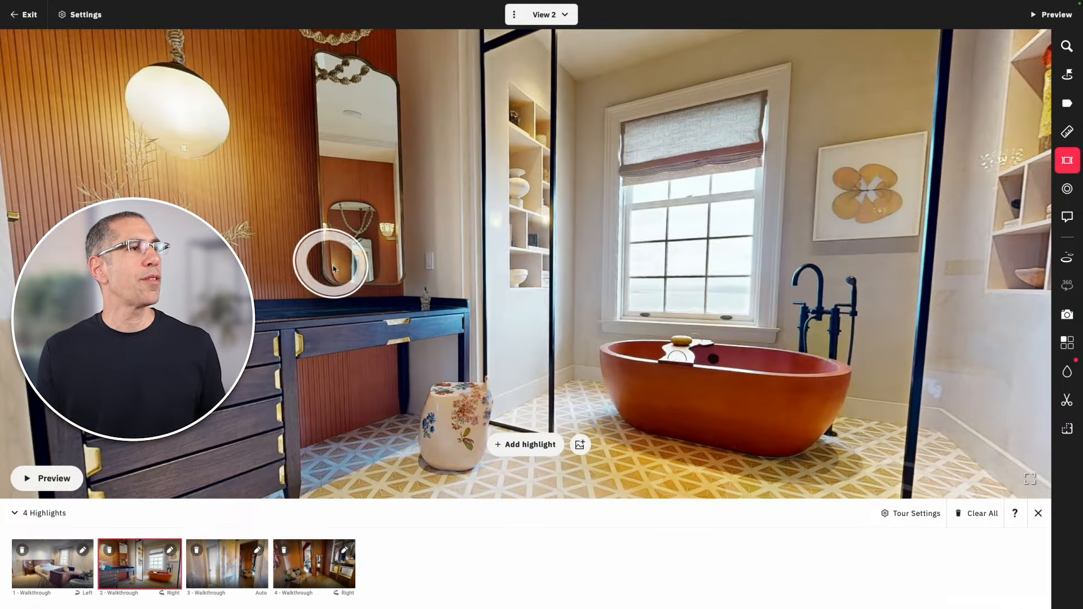
Step: Check the route from the bathroom through the hallway into the closet and delete the hallway highlight
drag(333, 268, 515, 203)
drag(492, 374, 273, 249)
drag(555, 290, 378, 270)
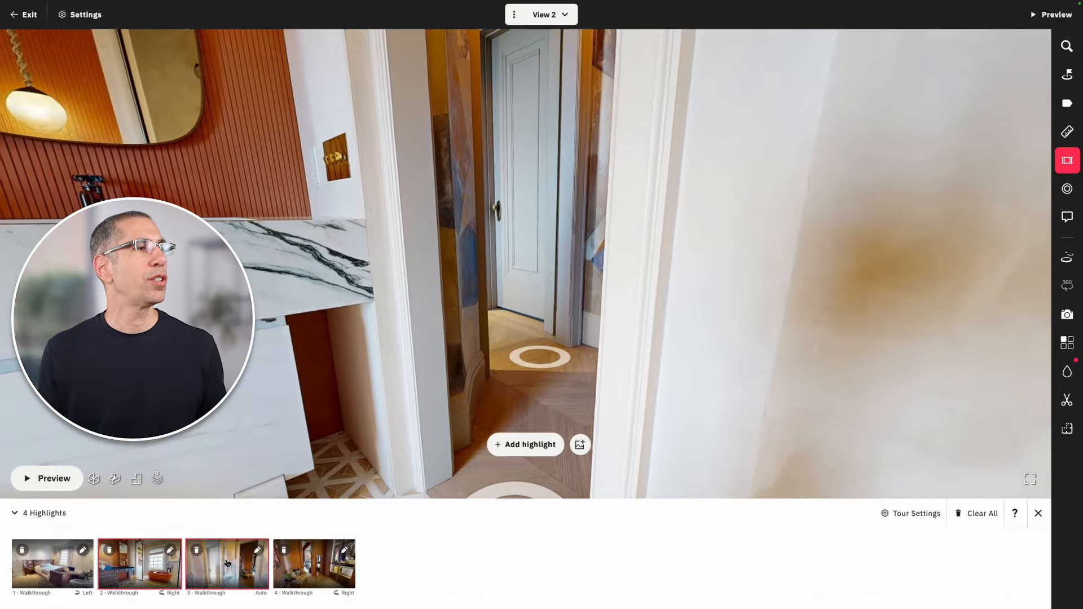
click(227, 563)
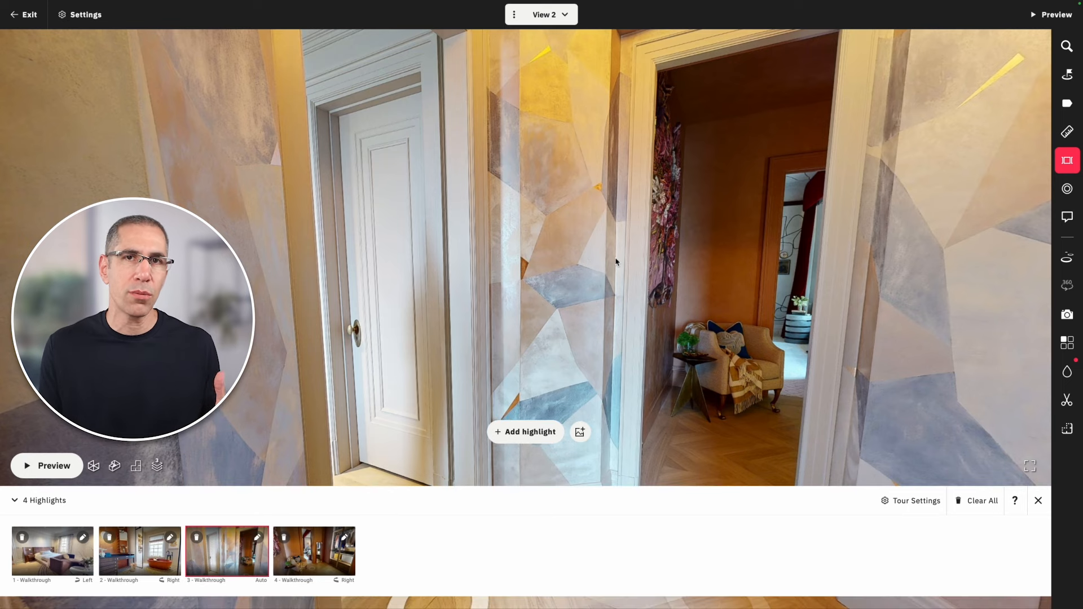
drag(654, 268, 459, 239)
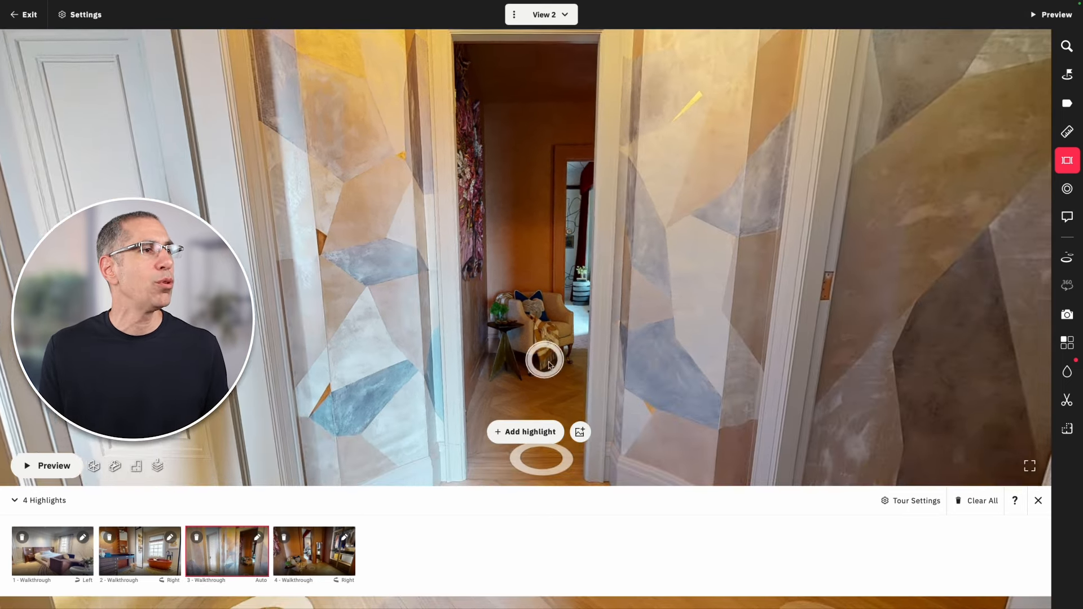
click(502, 366)
click(592, 242)
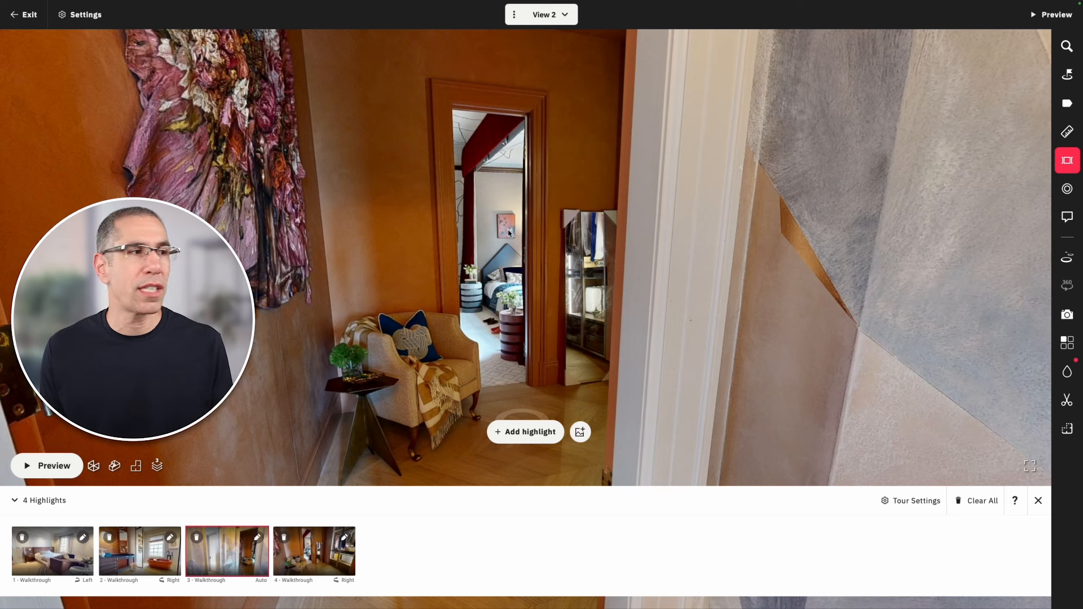
click(197, 539)
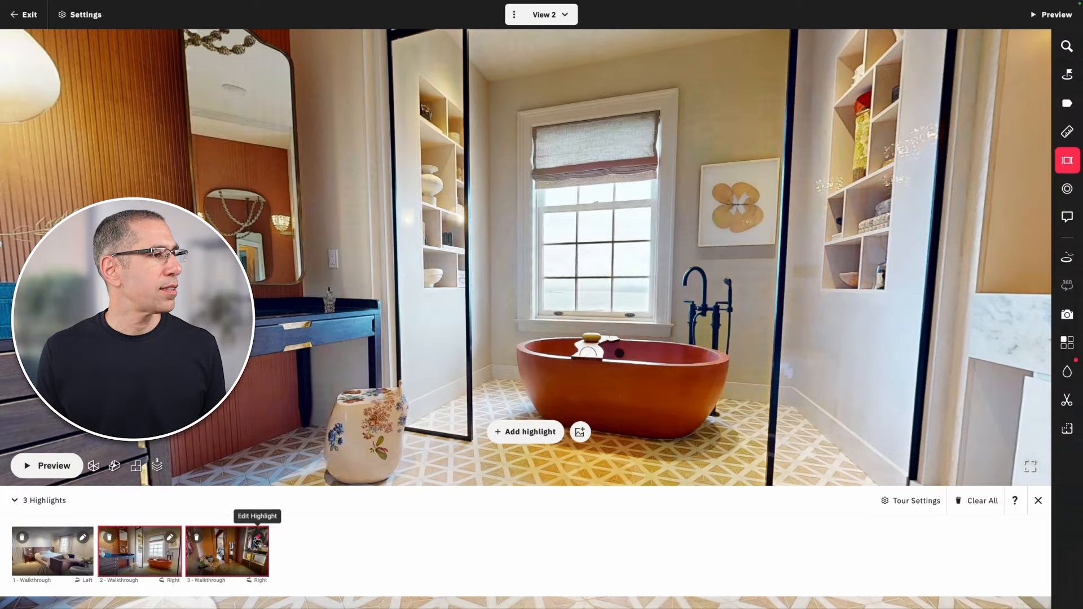
Step: Set the closet highlight's transition to Slideshow and save it
click(257, 537)
click(498, 262)
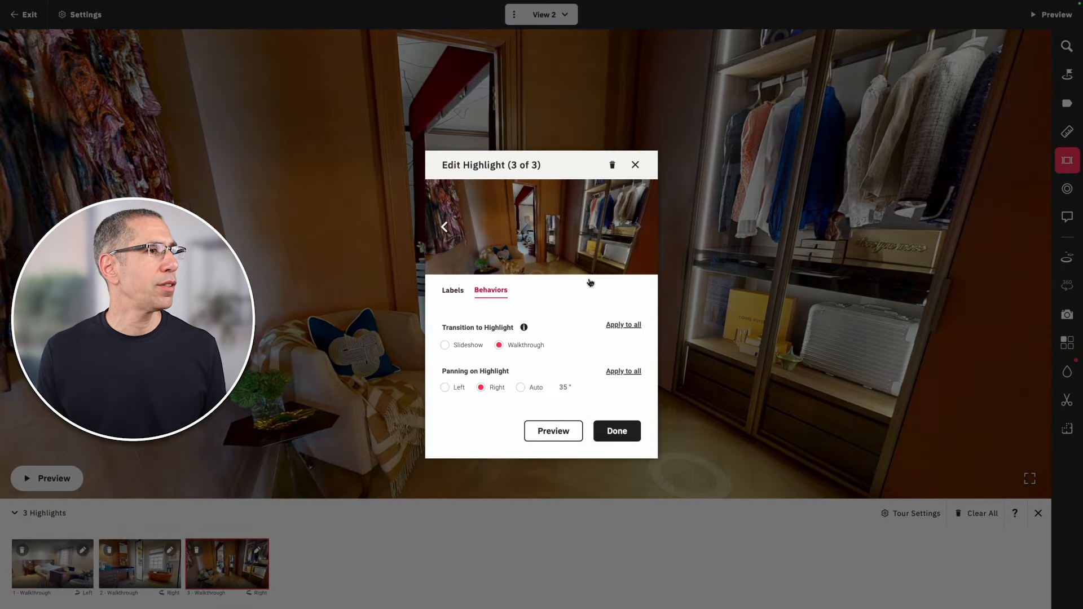
click(451, 347)
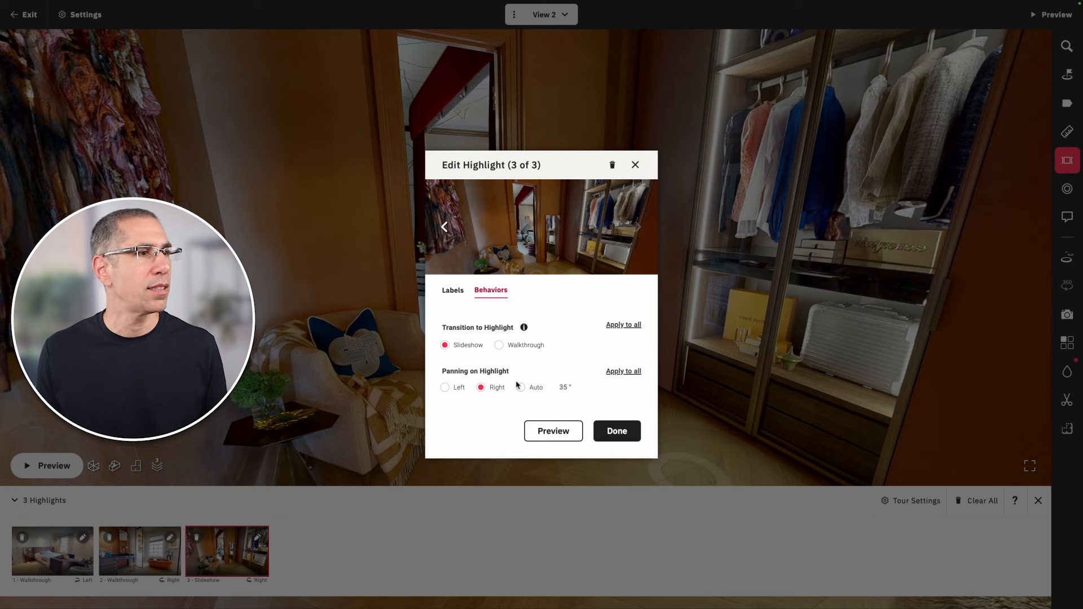
click(617, 431)
Step: Preview the guided tour starting from the bathroom highlight to check the slideshow transition
click(139, 559)
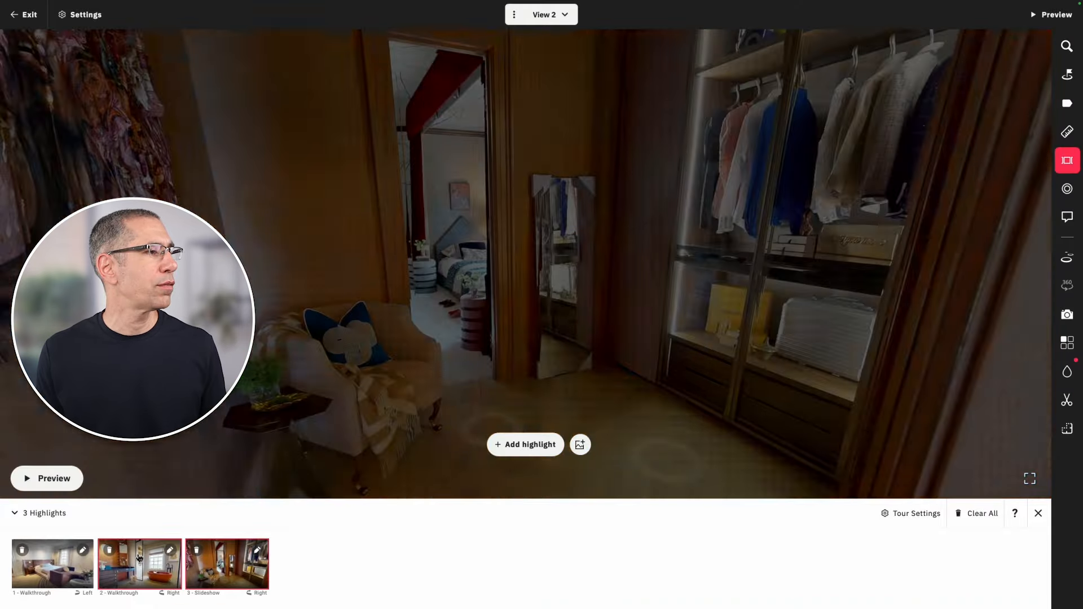
click(47, 478)
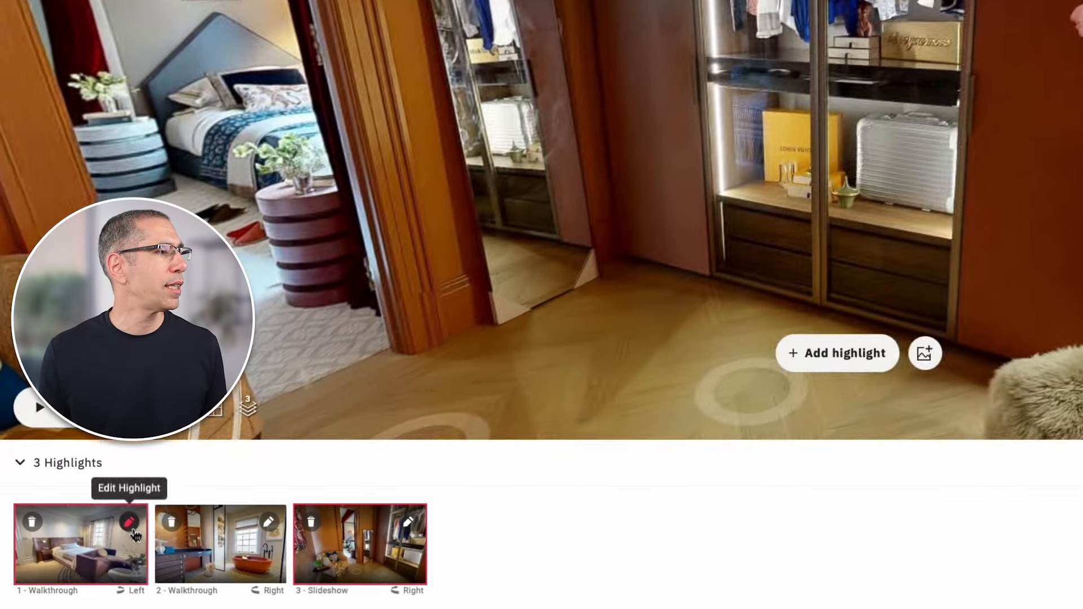
Step: Add the scene "Bedroom" and the description "Super nice bedroom" to the first highlight and save it
click(106, 524)
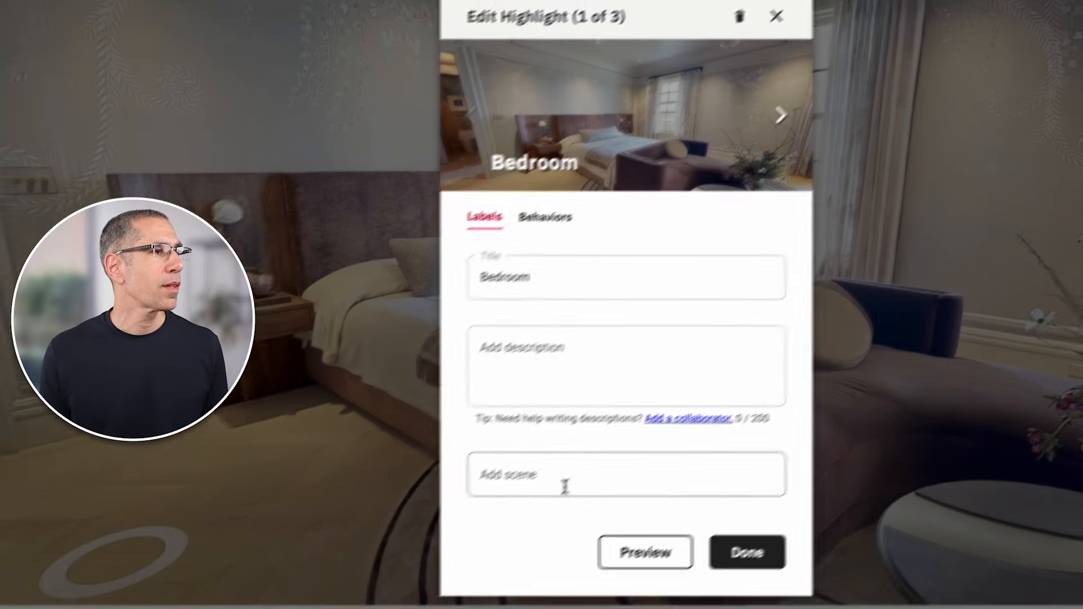
click(565, 486)
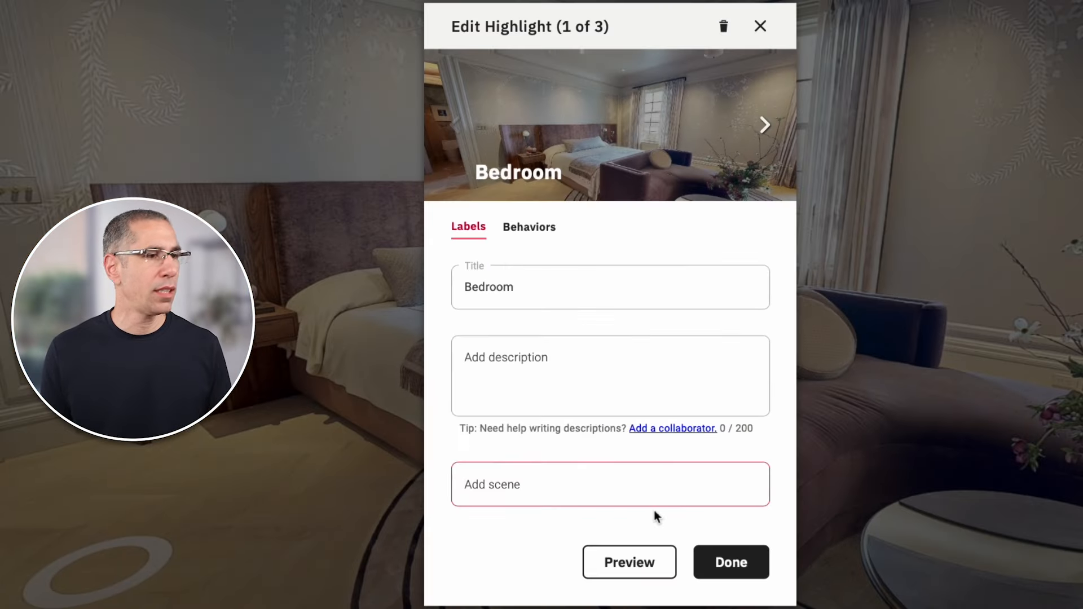
text(Bedroom)
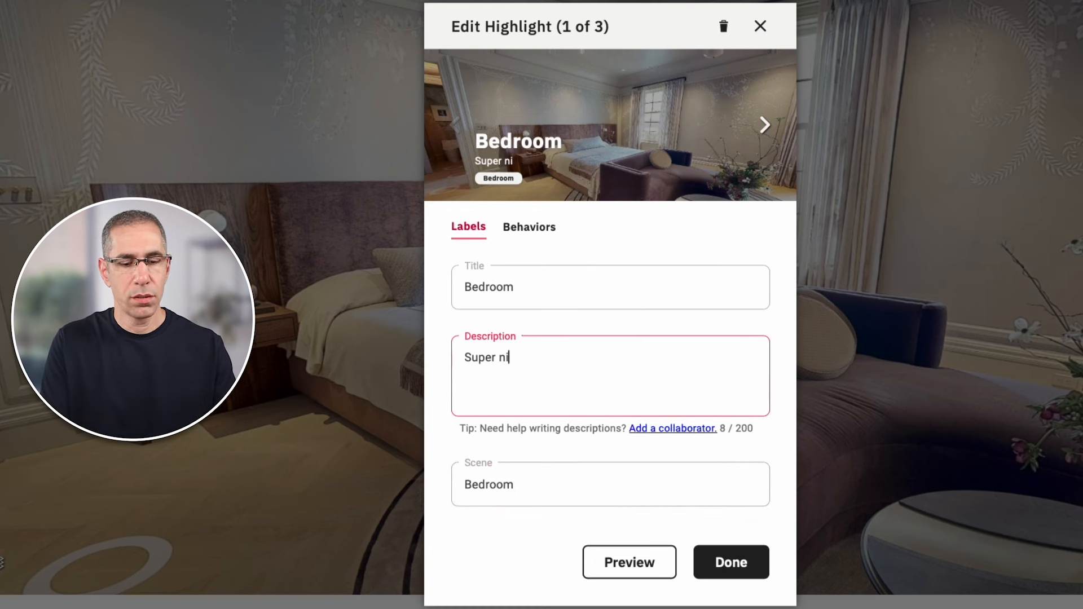
text(m)
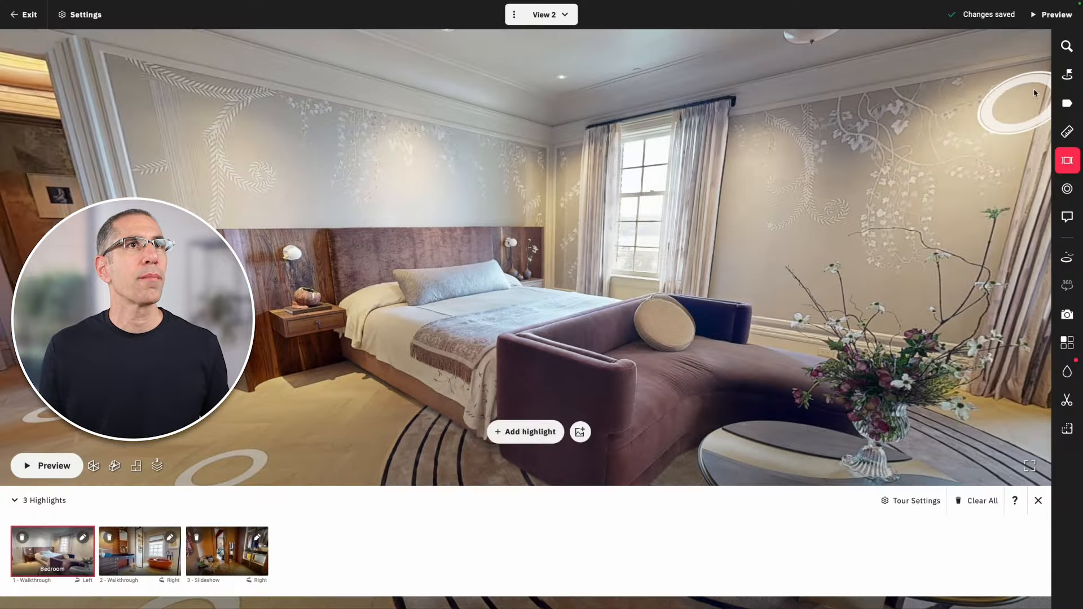
Step: Open the preview of View 2 and play the guided tour to check the bedroom labels
click(1053, 16)
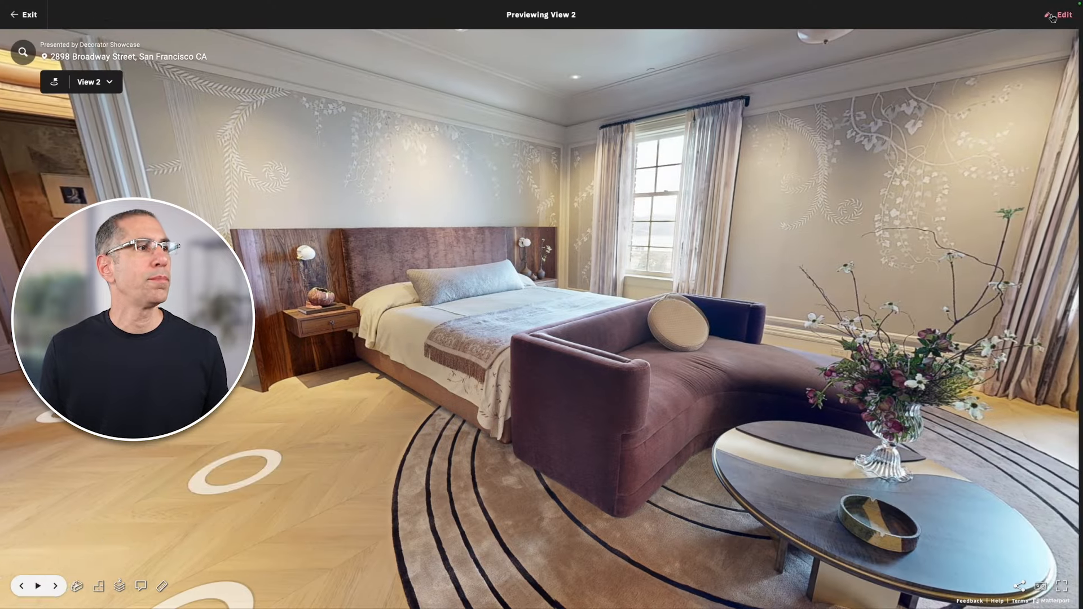
click(40, 581)
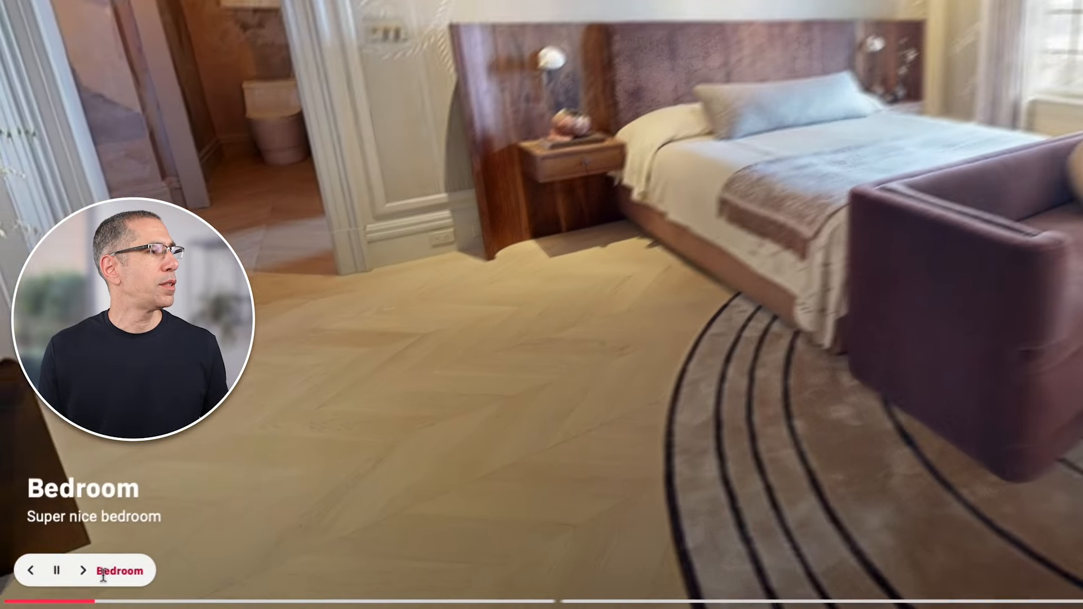